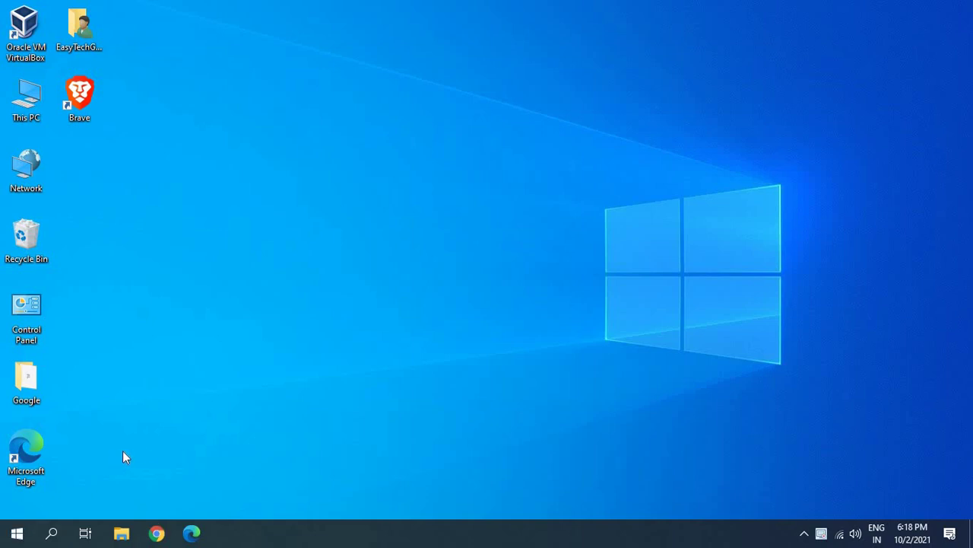
Launch Device Manager by running the command devmgmt.msc
{"action": "key", "text": "super+r"}
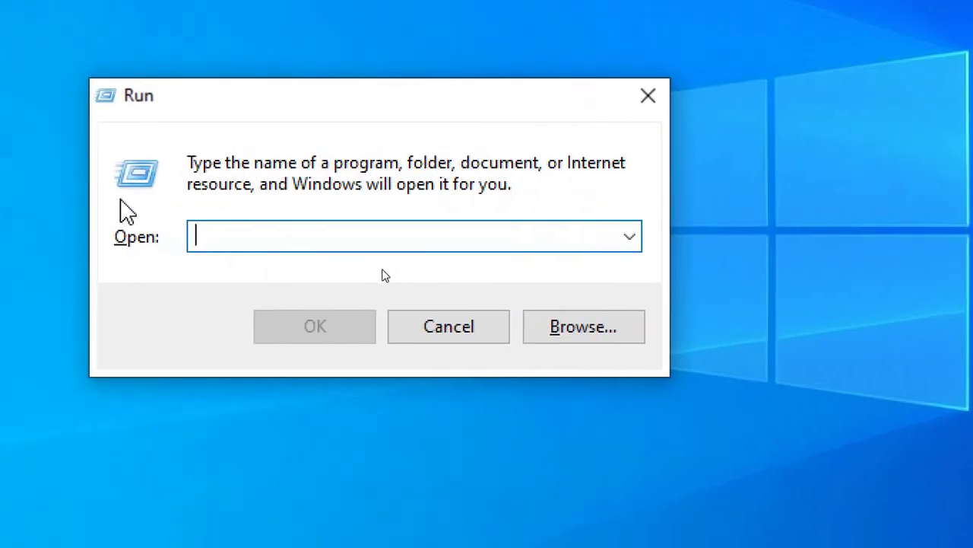
{"action": "type", "text": "dev"}
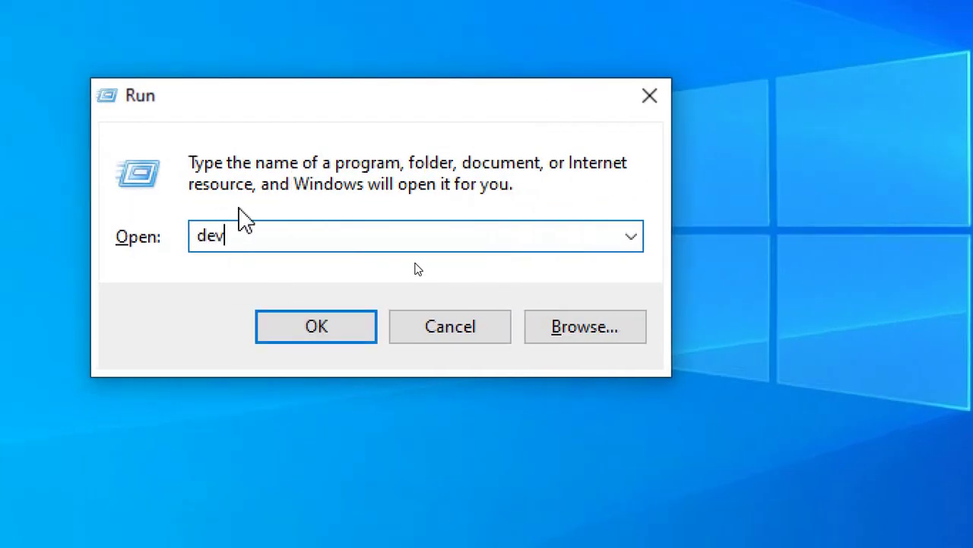
{"action": "type", "text": "mgmyt"}
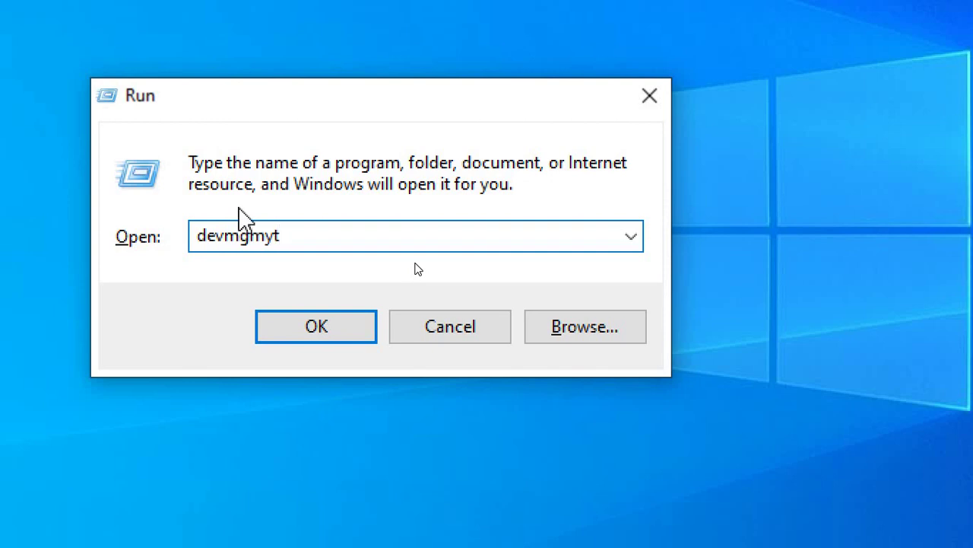
{"action": "key", "text": "BackSpace"}
{"action": "key", "text": "BackSpace"}
{"action": "type", "text": "tmsc"}
{"action": "key", "text": "Left"}
{"action": "key", "text": "Left"}
{"action": "key", "text": "Left"}
{"action": "type", "text": "."}
{"action": "key", "text": "Return"}
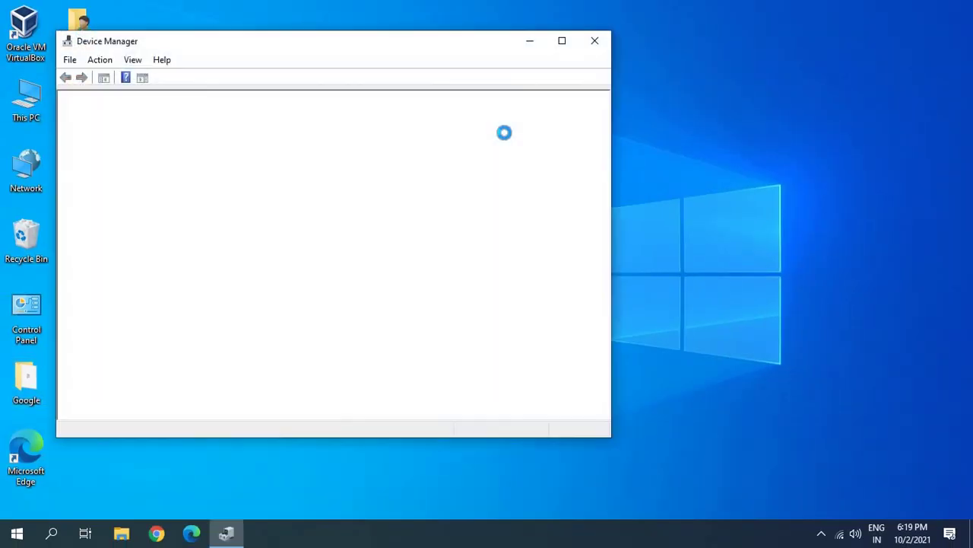
Open the properties of Intel(R) HD Graphics under Display adapters and check its driver date
{"action": "left_click_drag", "start_coordinate": [212, 43], "coordinate": [369, 37]}
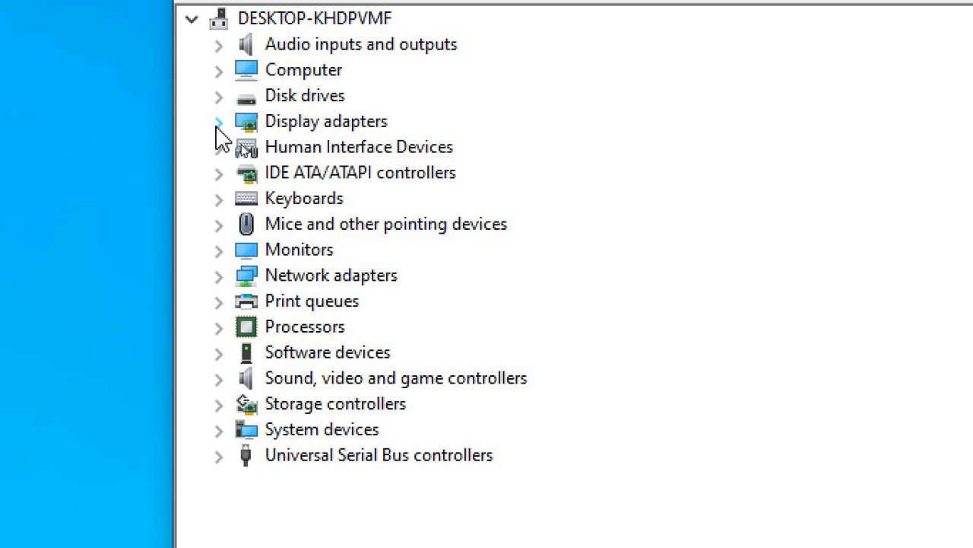
{"action": "left_click", "coordinate": [218, 123]}
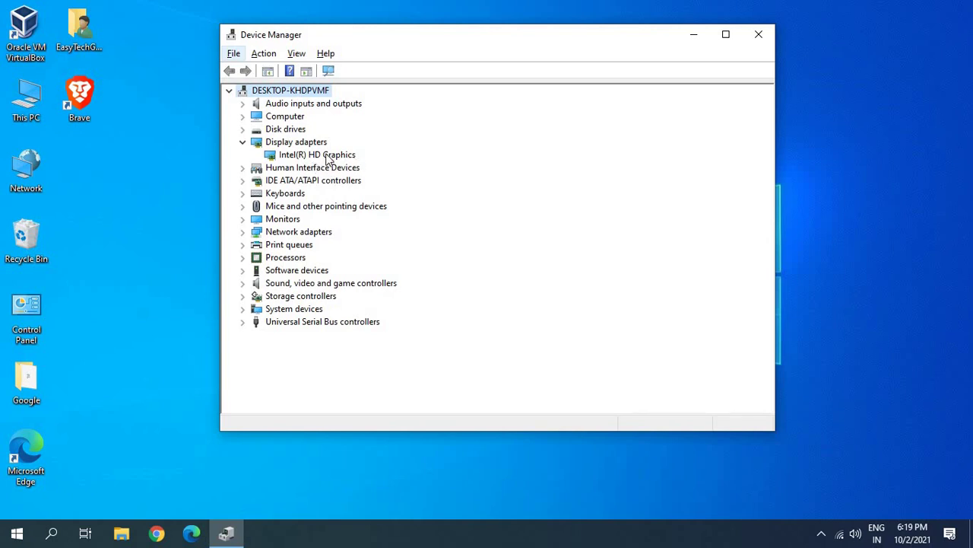
{"action": "key", "text": "alt"}
{"action": "left_click", "coordinate": [340, 156]}
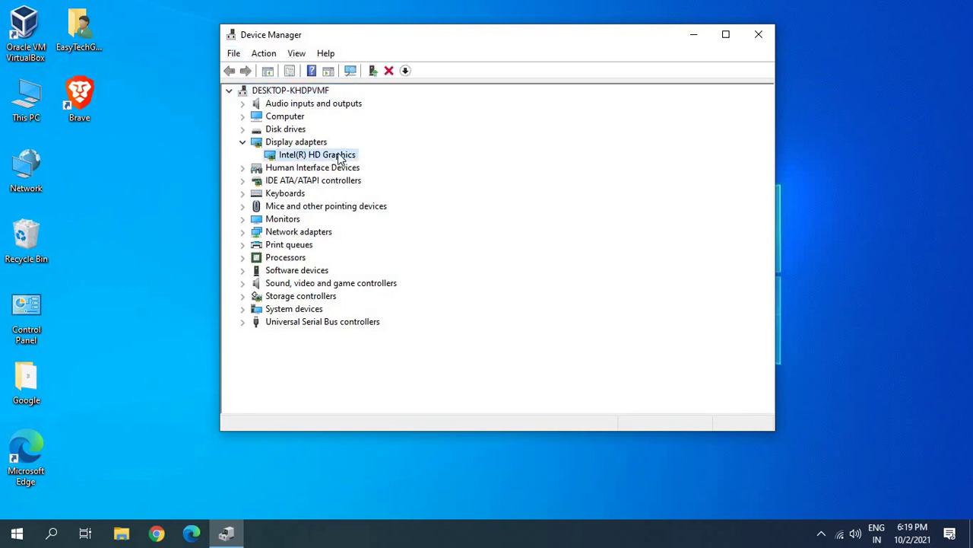
{"action": "right_click", "coordinate": [340, 157]}
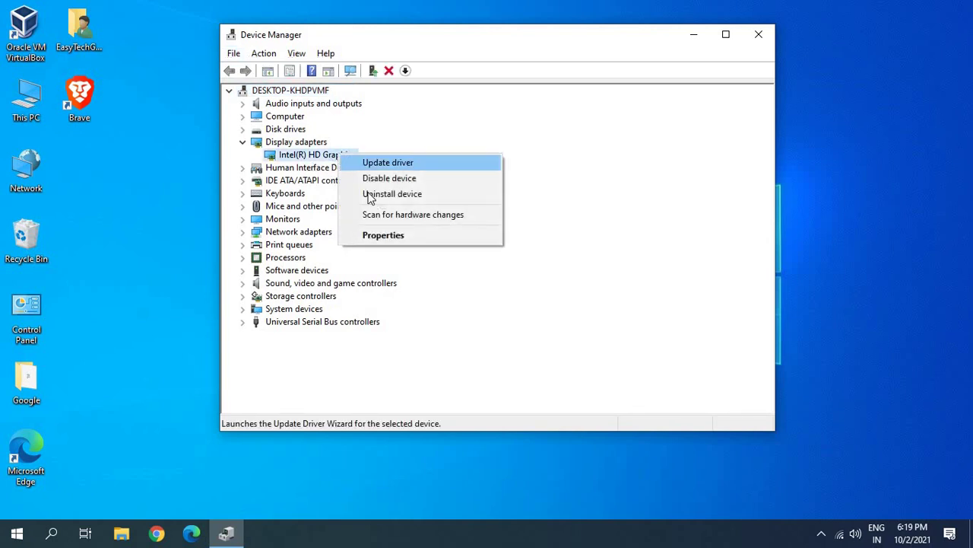
{"action": "left_click", "coordinate": [387, 236]}
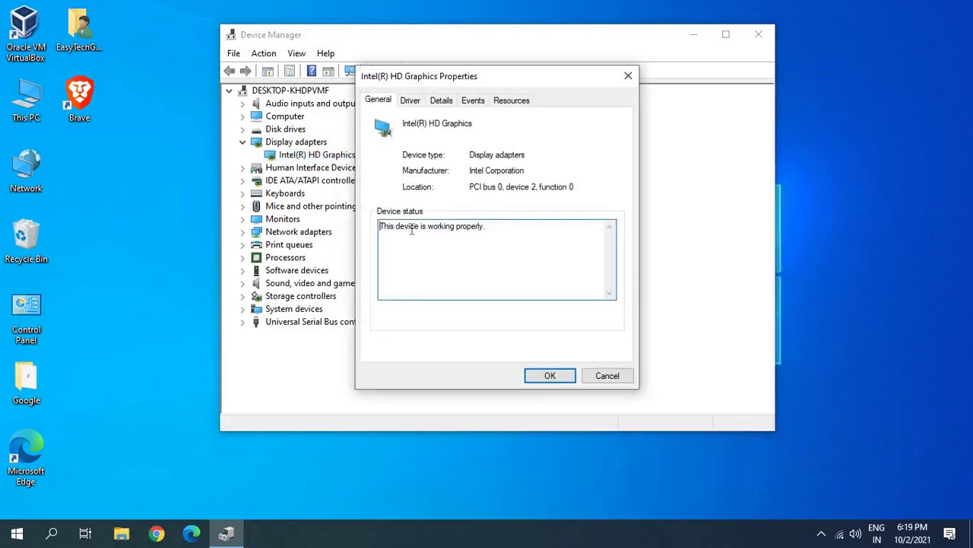
{"action": "left_click", "coordinate": [409, 102]}
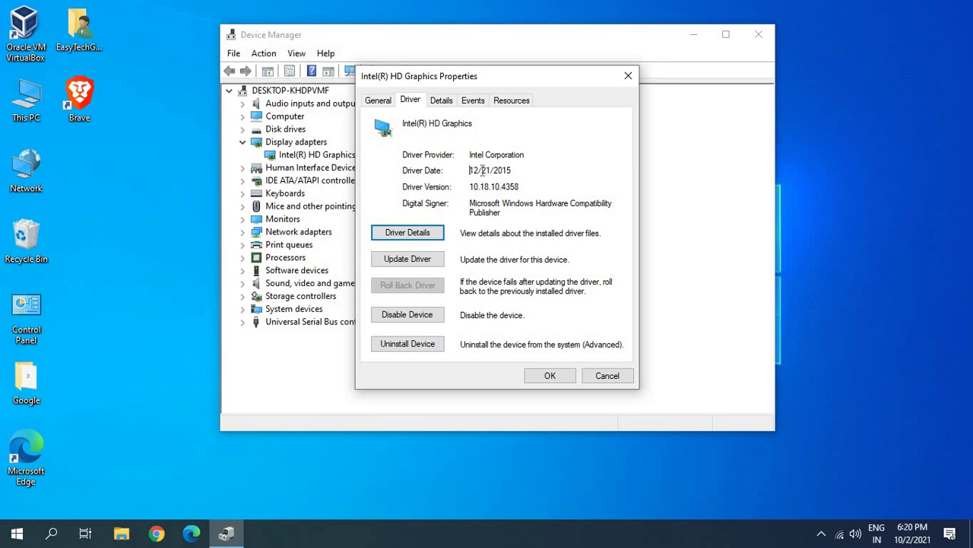
{"action": "left_click_drag", "start_coordinate": [469, 170], "coordinate": [513, 171]}
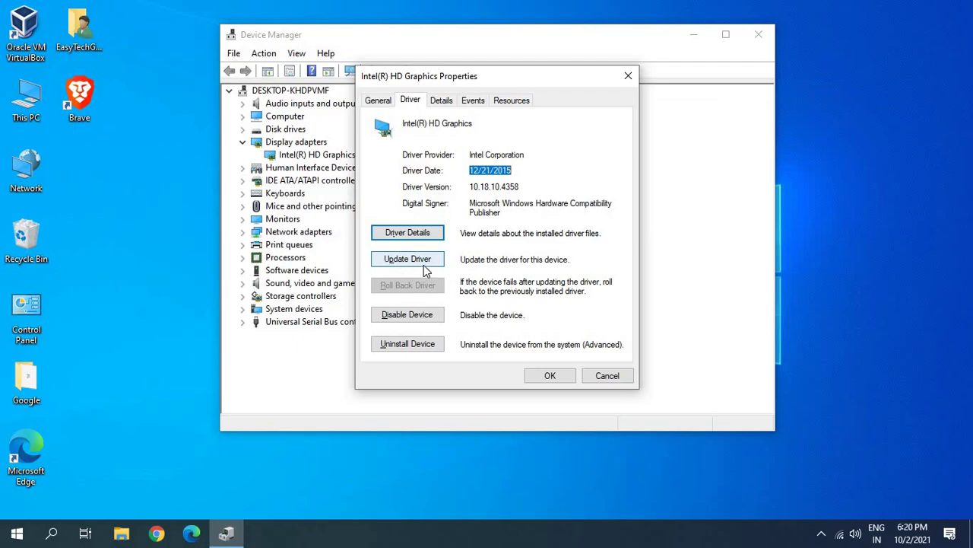
Run an automatic driver search for Intel(R) HD Graphics, then close the update wizard and the device properties
{"action": "left_click", "coordinate": [424, 263]}
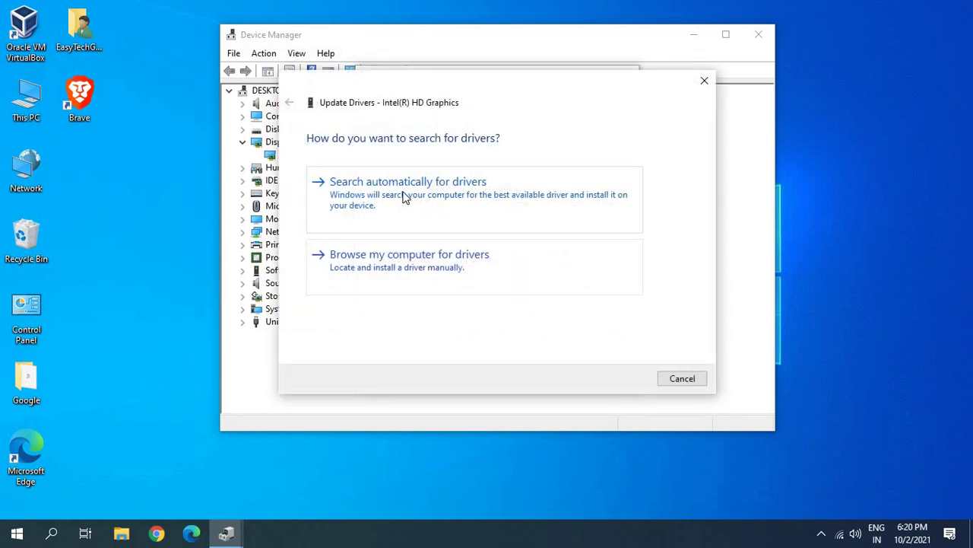
{"action": "left_click", "coordinate": [416, 209]}
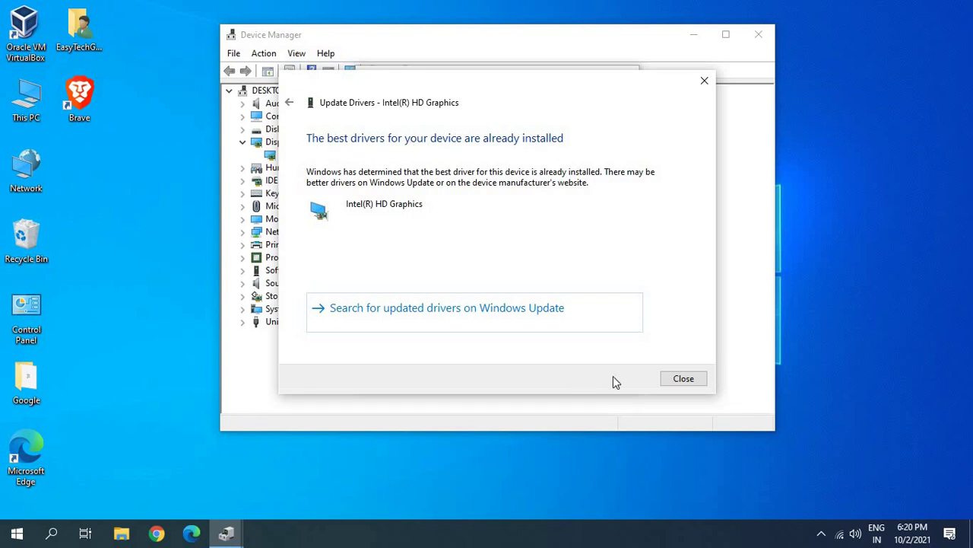
{"action": "left_click", "coordinate": [683, 381]}
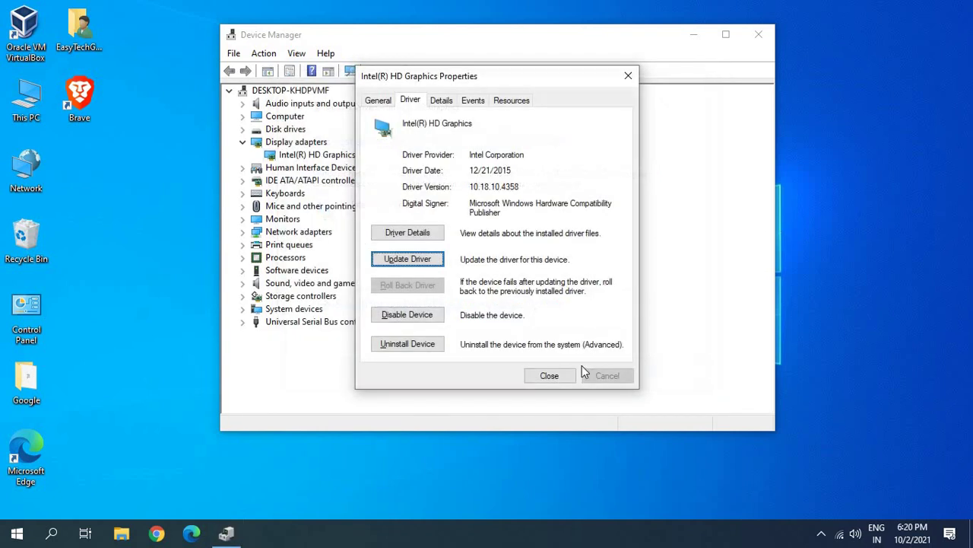
{"action": "left_click", "coordinate": [549, 376]}
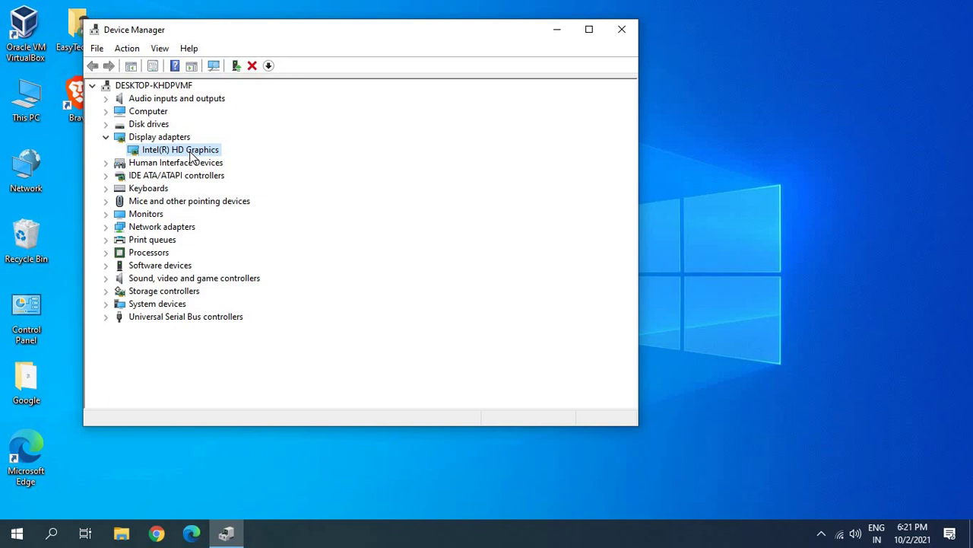
Switch to Chrome in a maximized window and search Google for "intel graphics auto detect"
{"action": "left_click", "coordinate": [160, 534]}
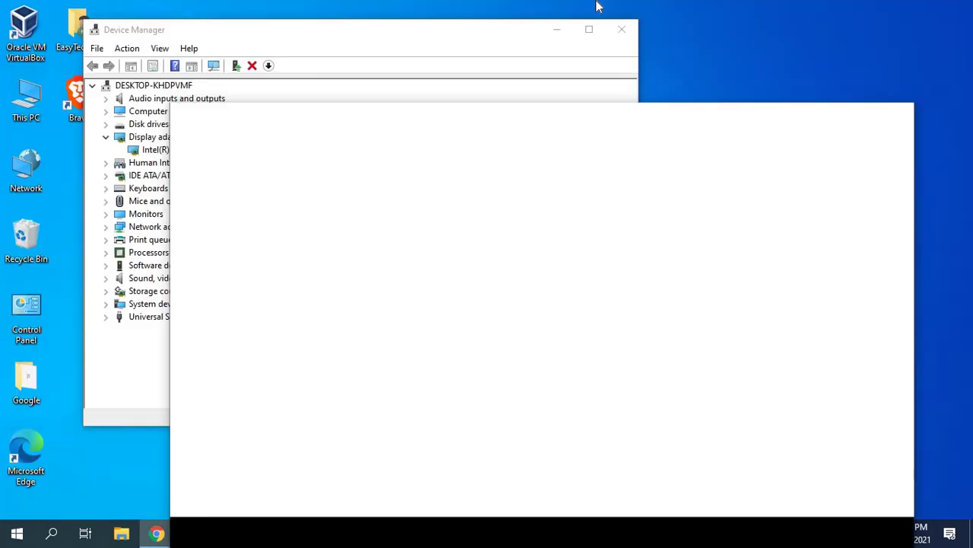
{"action": "left_click", "coordinate": [805, 34]}
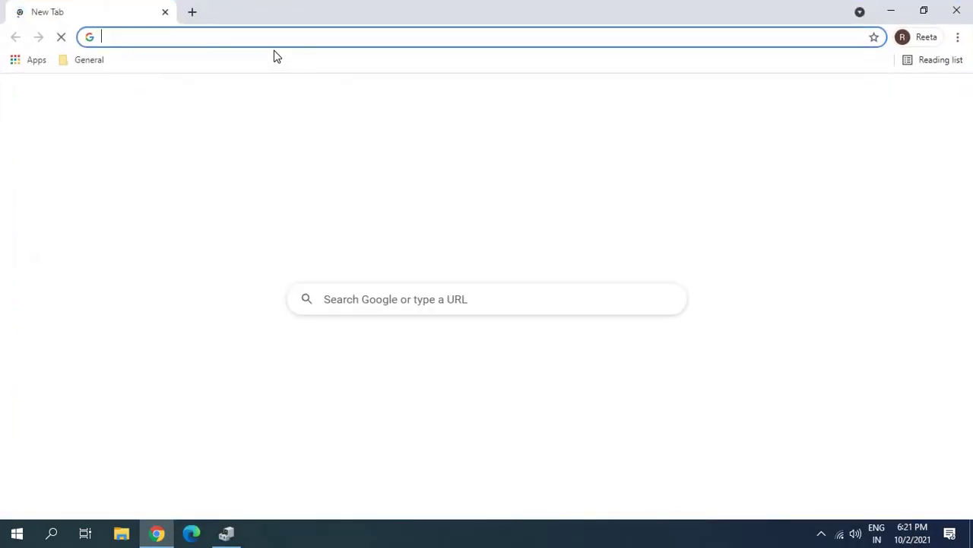
{"action": "type", "text": "intel graphic"}
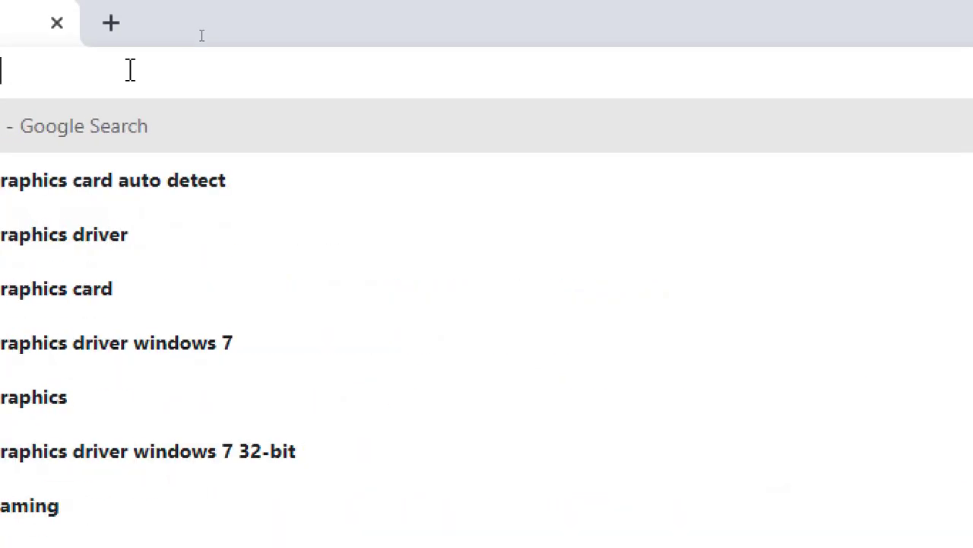
{"action": "type", "text": "s "}
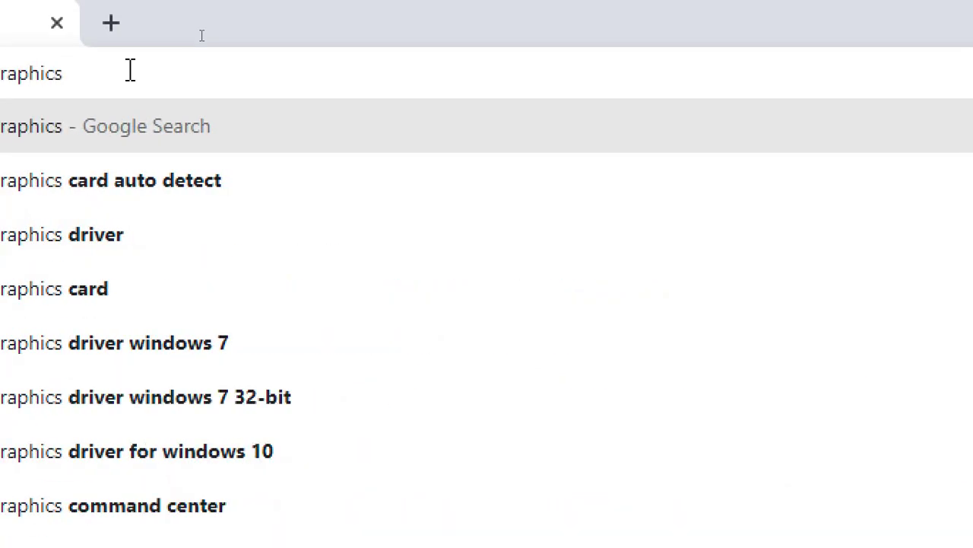
{"action": "type", "text": "auto detec"}
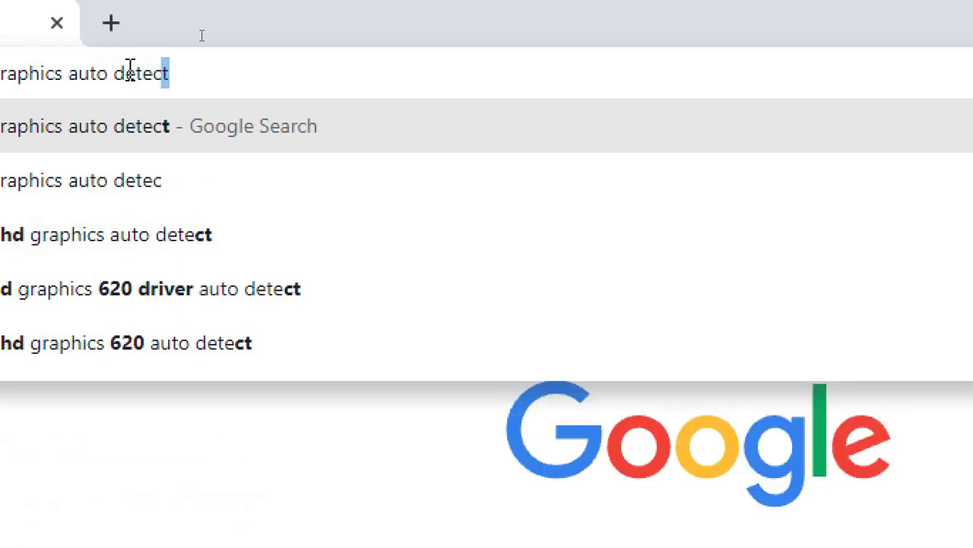
{"action": "type", "text": "t"}
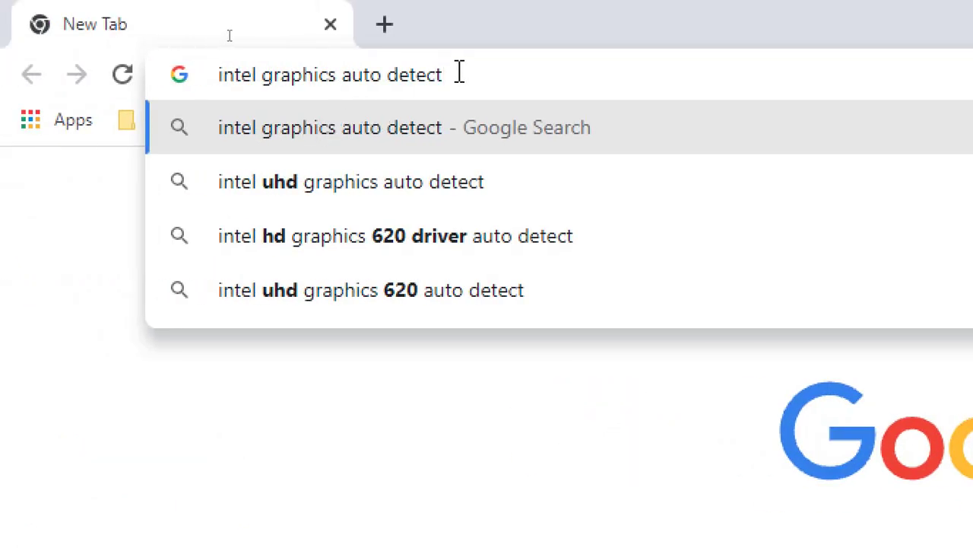
{"action": "key", "text": "Return"}
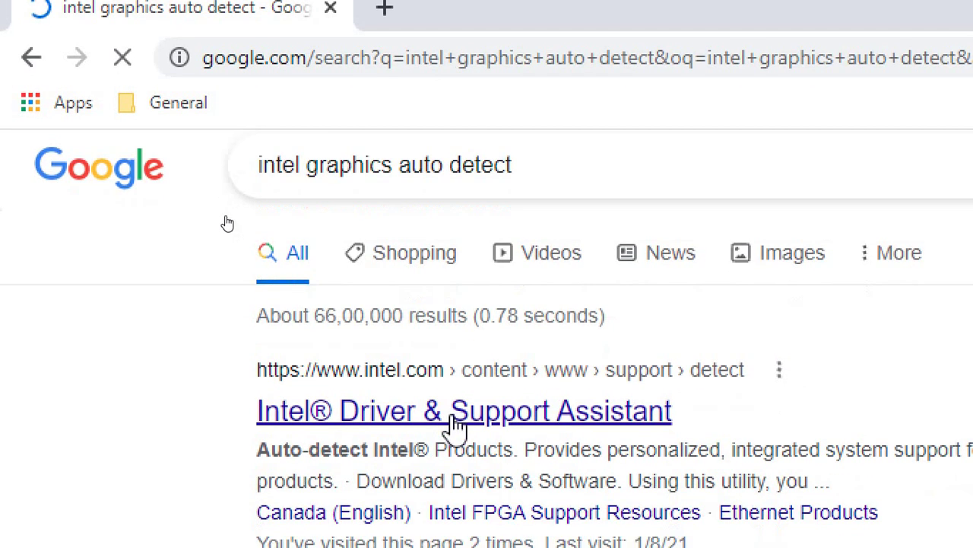
Open the Intel Driver & Support Assistant result and download the Intel Graphics Driver for Windows [15.33] after expanding its details
{"action": "scroll", "coordinate": [455, 426], "scroll_direction": "down", "scroll_amount": 3}
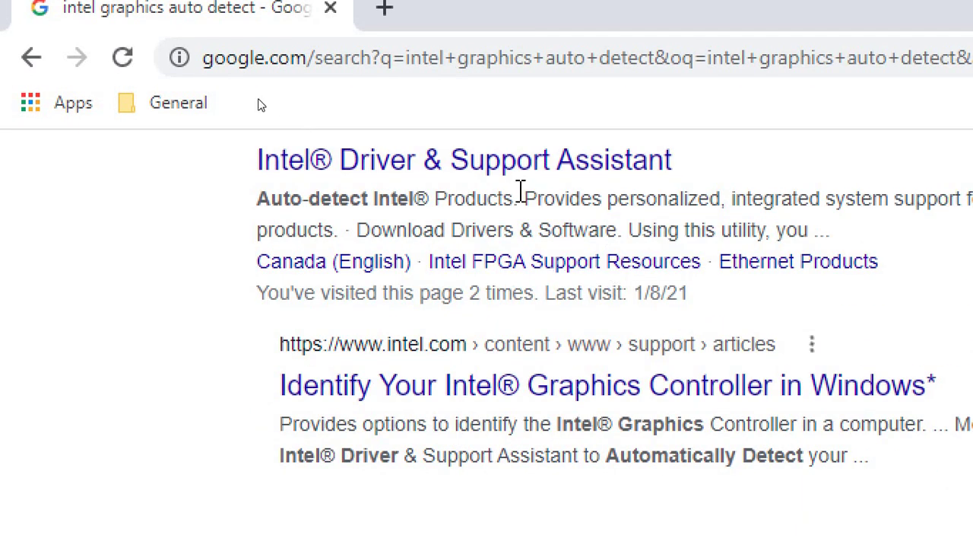
{"action": "left_click", "coordinate": [592, 166]}
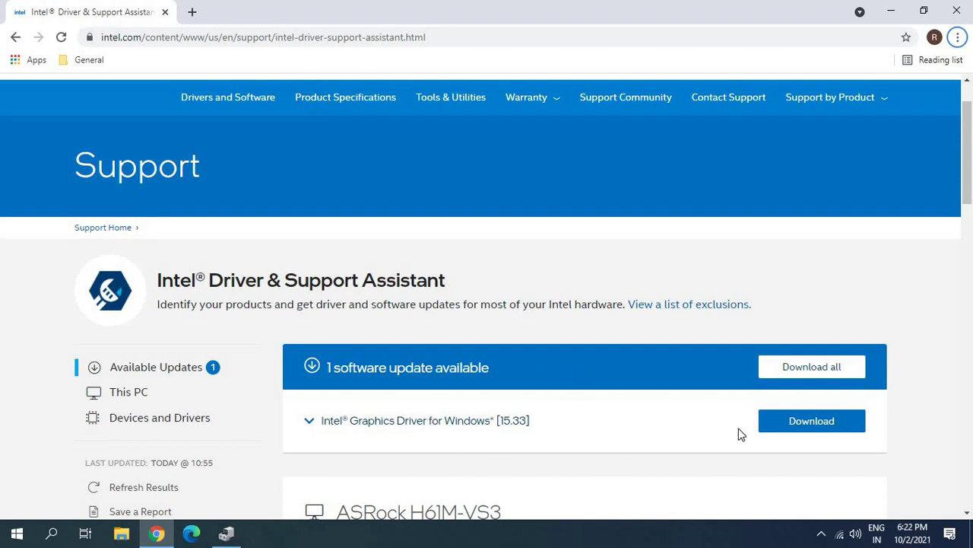
{"action": "left_click", "coordinate": [311, 423]}
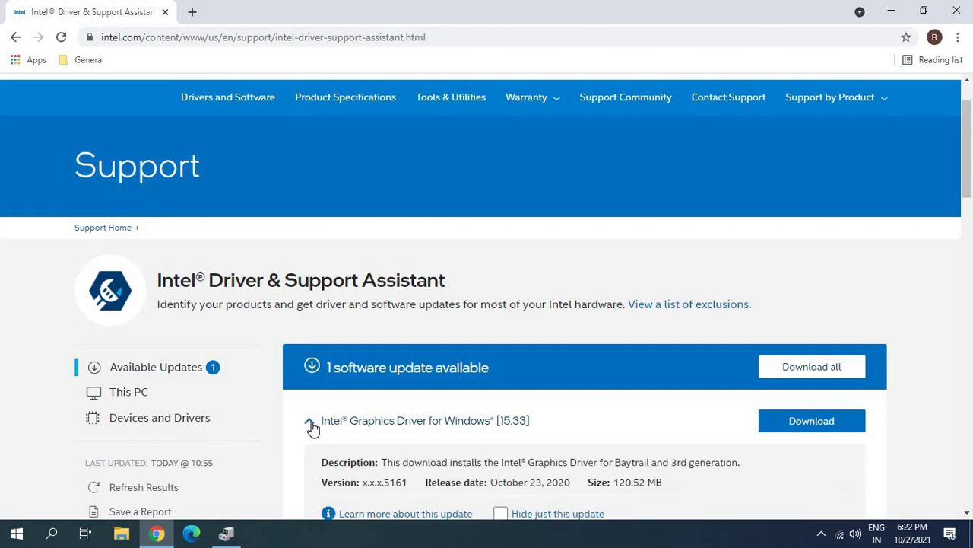
{"action": "scroll", "coordinate": [311, 428], "scroll_direction": "down", "scroll_amount": 1}
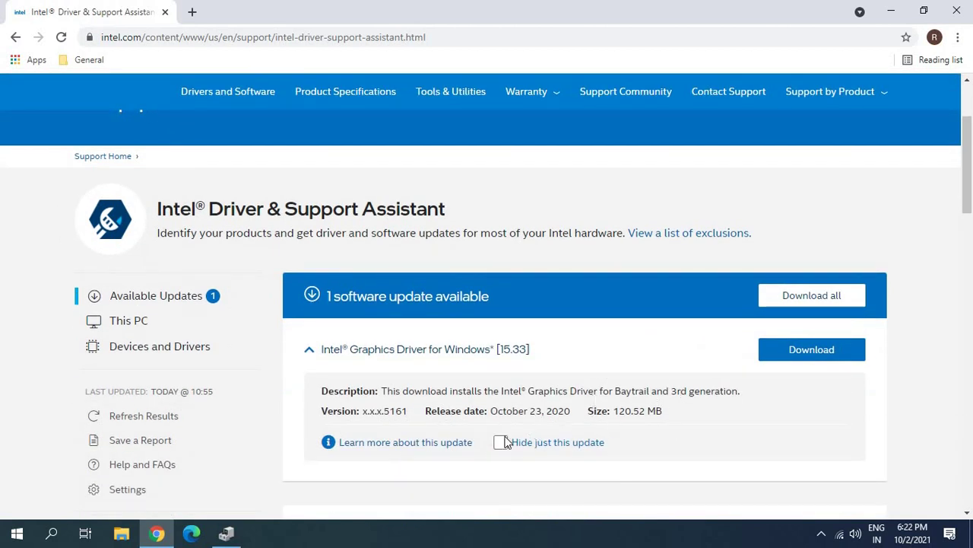
{"action": "left_click", "coordinate": [812, 358]}
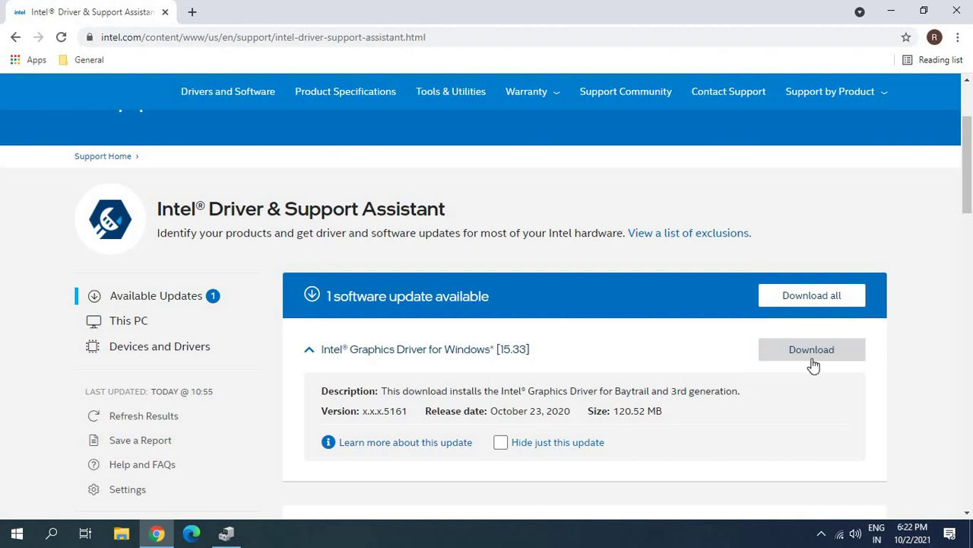
Search Google for "nvidia auto detect" and review the "Automatically Detect NVIDIA Products - Download Drivers" page
{"action": "left_click", "coordinate": [214, 43]}
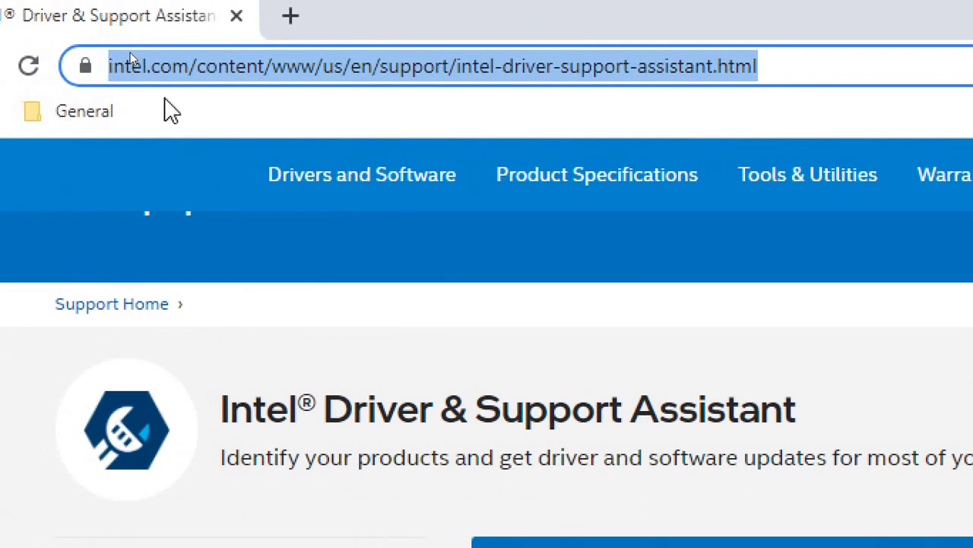
{"action": "type", "text": "nvid"}
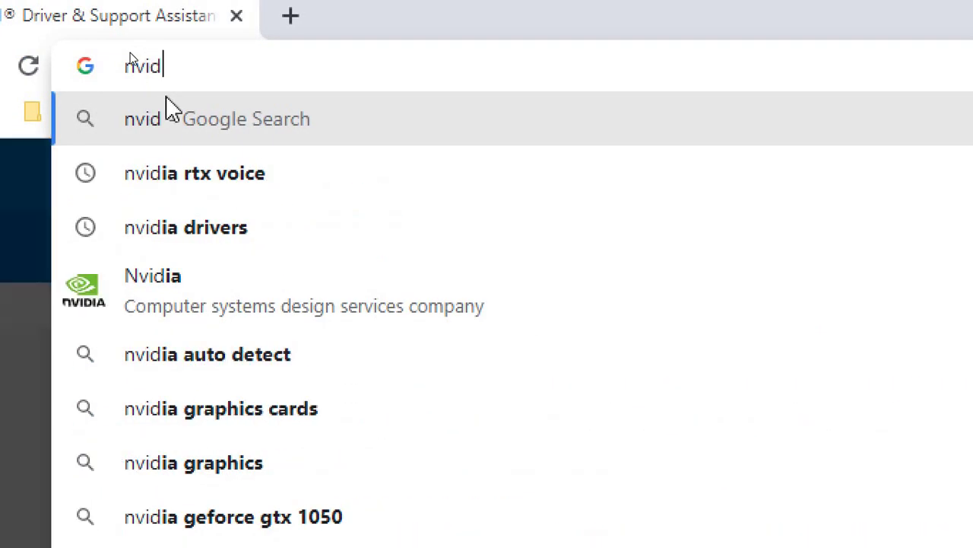
{"action": "type", "text": "ia auto"}
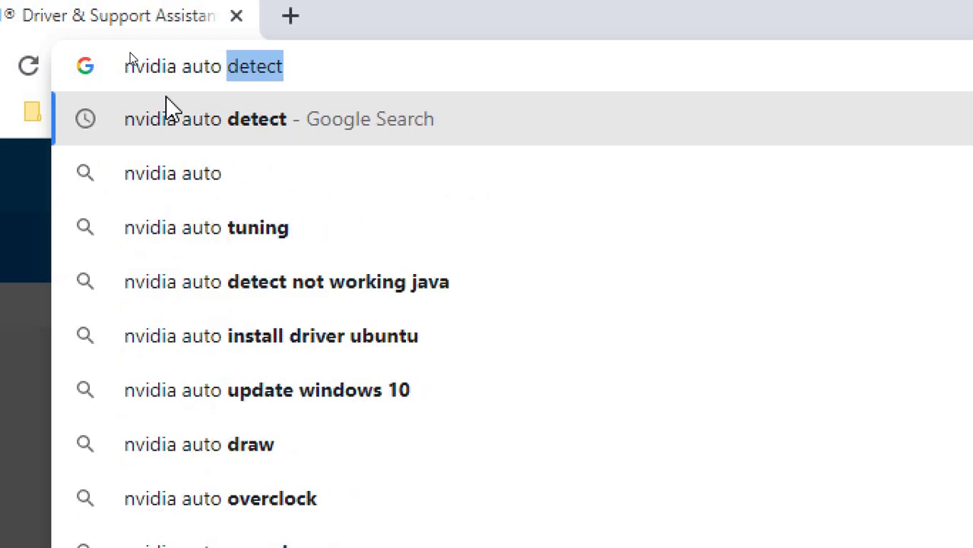
{"action": "left_click", "coordinate": [171, 108]}
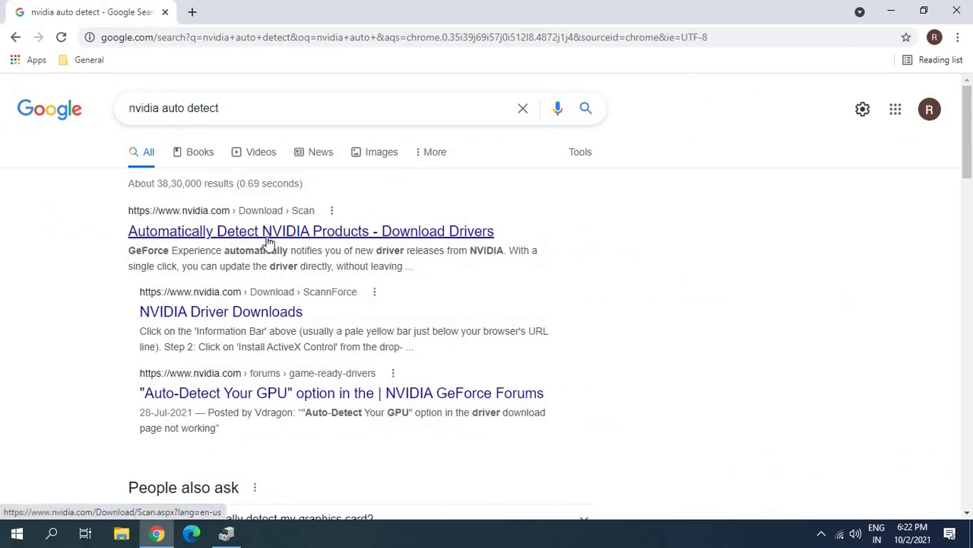
{"action": "left_click", "coordinate": [307, 236]}
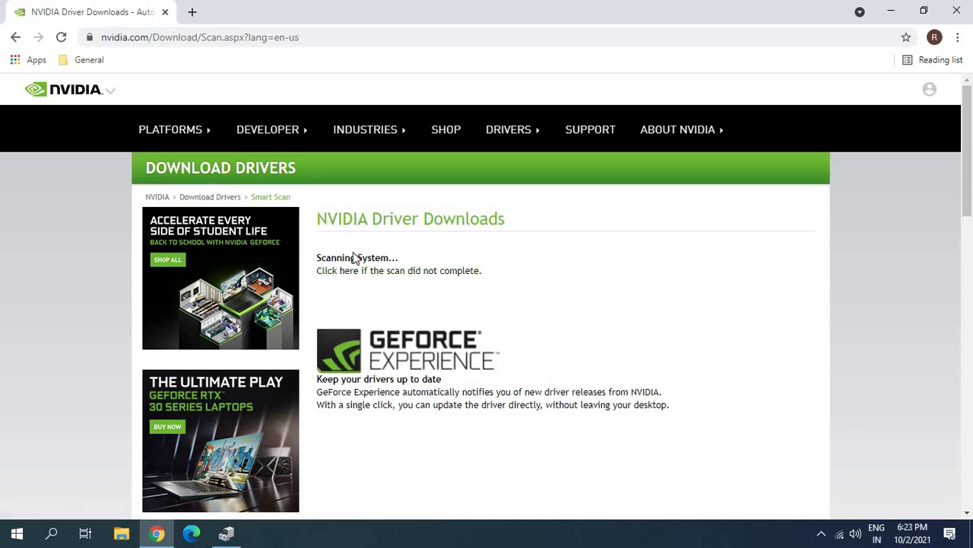
{"action": "scroll", "coordinate": [428, 374], "scroll_direction": "down", "scroll_amount": 3}
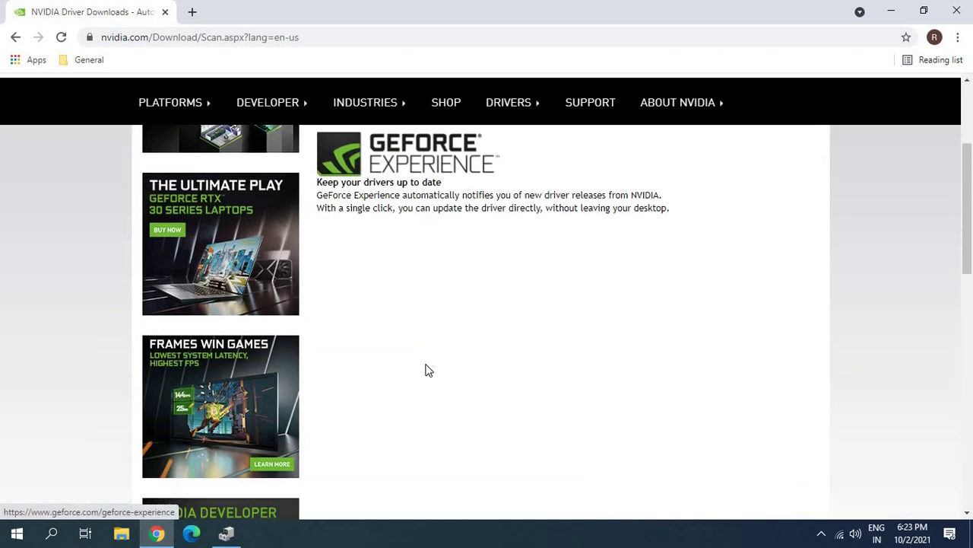
{"action": "scroll", "coordinate": [425, 371], "scroll_direction": "up", "scroll_amount": 2}
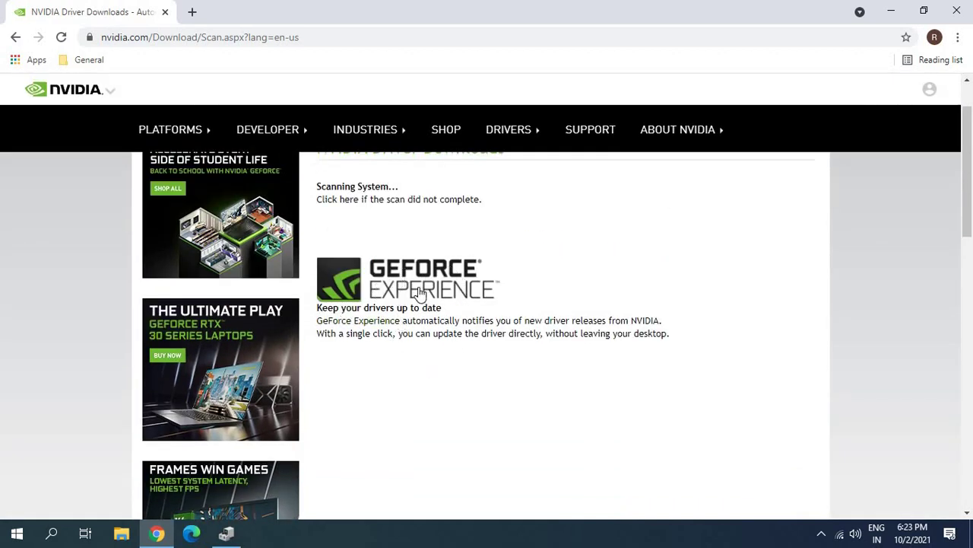
{"action": "scroll", "coordinate": [444, 306], "scroll_direction": "up", "scroll_amount": 1}
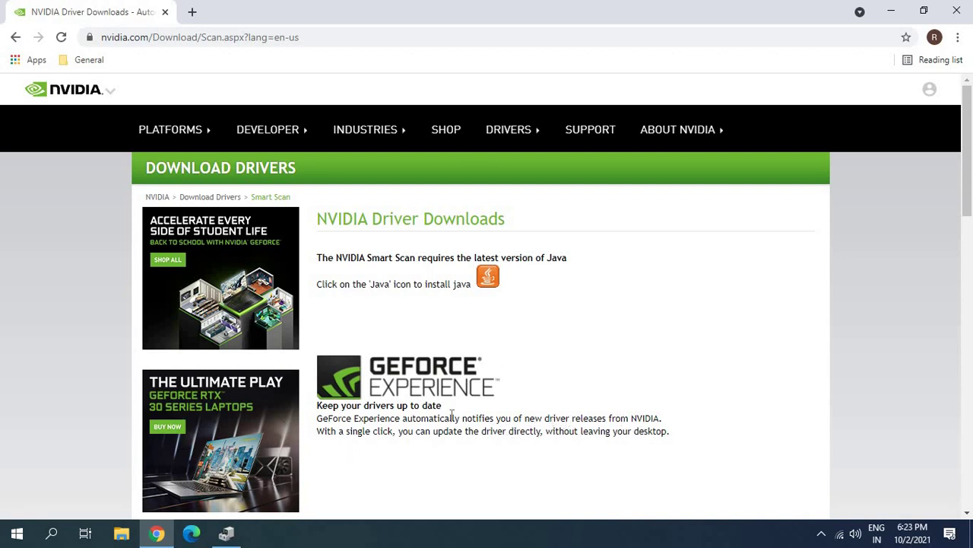
Search Google for "amd auto detect" and review AMD's "Auto-Detect & Install Radeon GPU Drivers for Windows" page
{"action": "left_click", "coordinate": [275, 44]}
{"action": "type", "text": "amd "}
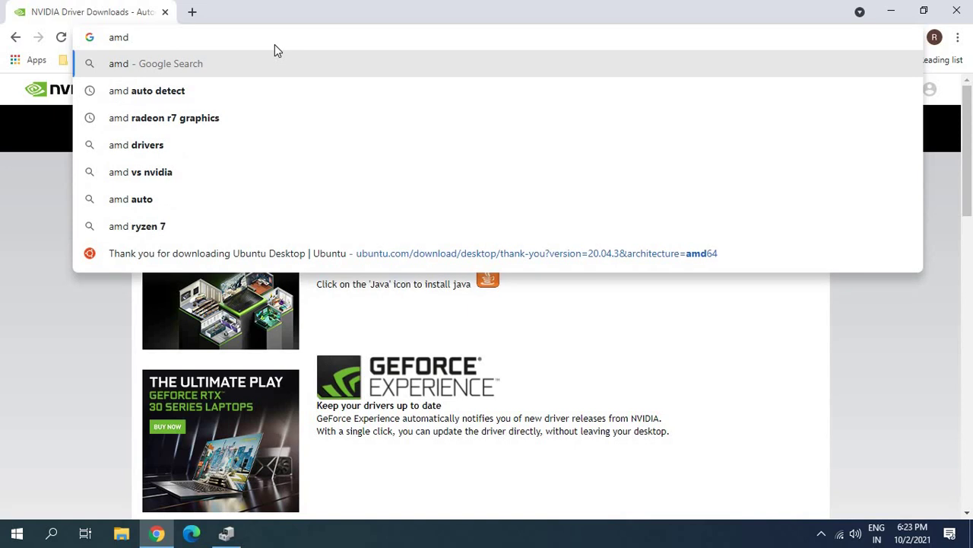
{"action": "type", "text": "auto"}
{"action": "key", "text": "Return"}
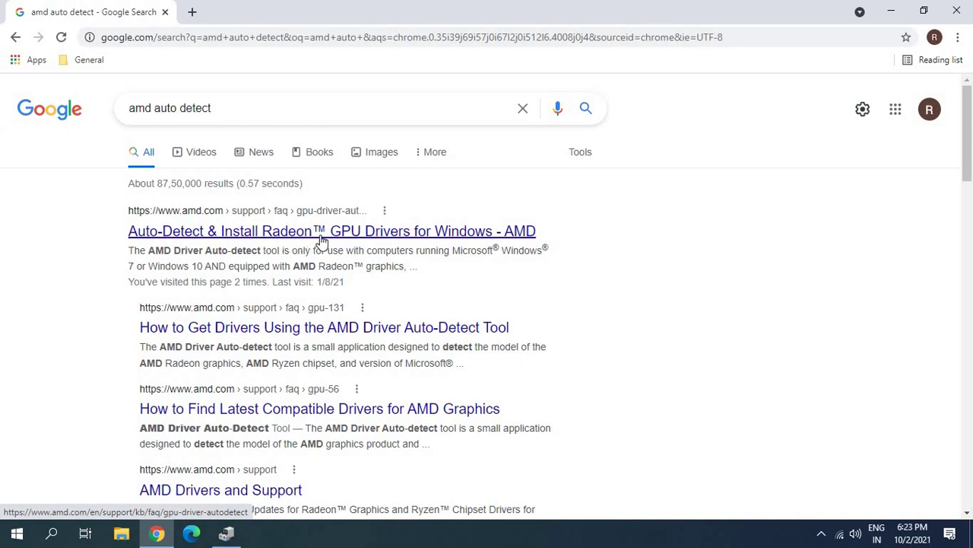
{"action": "left_click", "coordinate": [397, 238]}
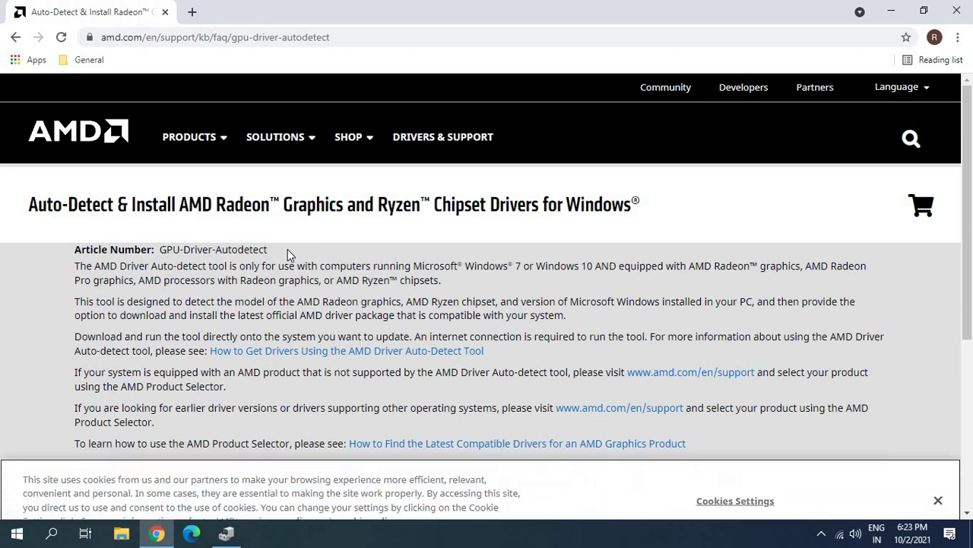
{"action": "scroll", "coordinate": [287, 249], "scroll_direction": "down", "scroll_amount": 4}
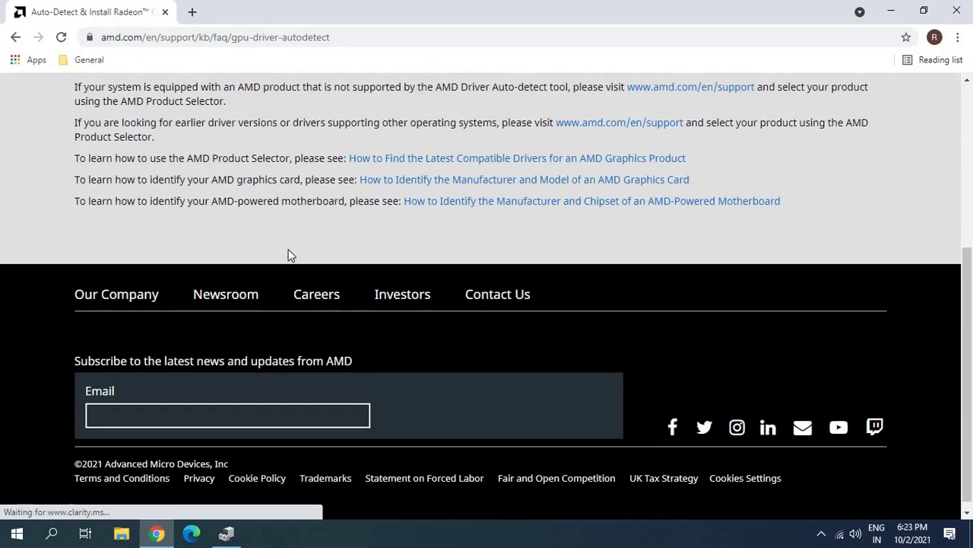
{"action": "scroll", "coordinate": [287, 255], "scroll_direction": "up", "scroll_amount": 4}
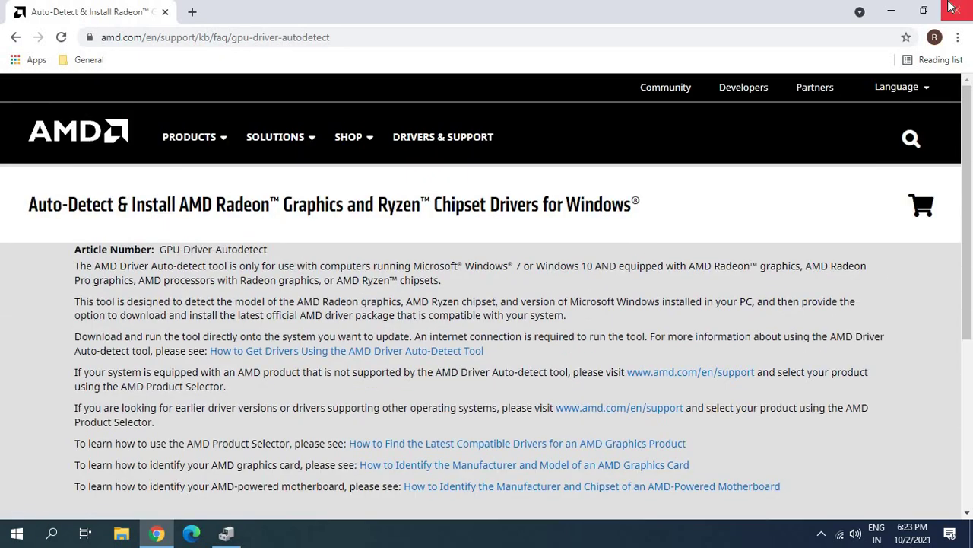